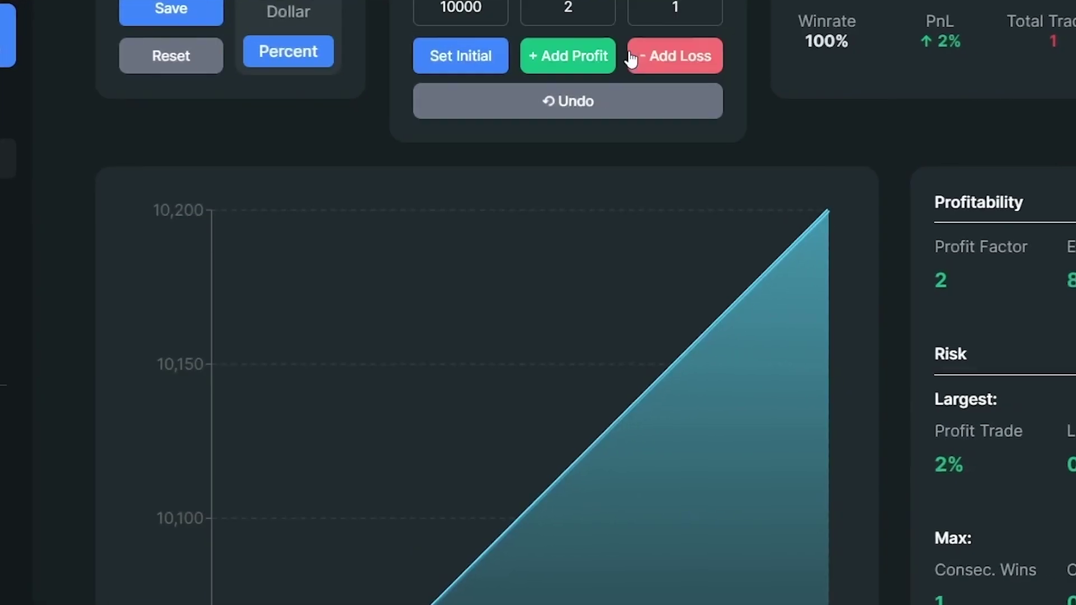
Record alternating 1% losses and 2% profits for the trading account with the 10000 initial balance.
left_click(642, 68)
left_click(608, 64)
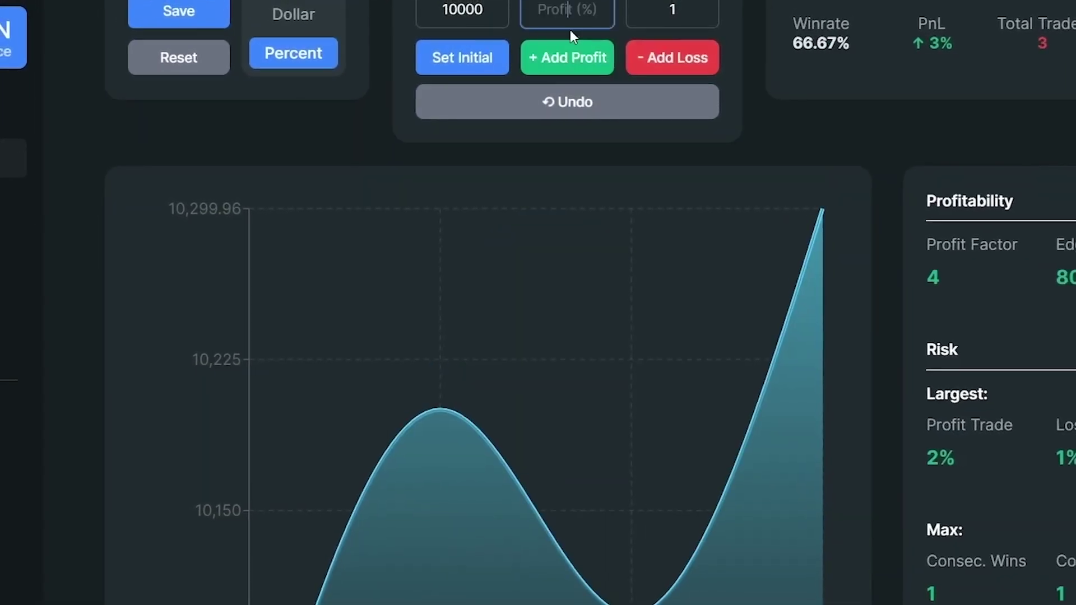
left_click(662, 64)
left_click(583, 17)
type("2")
left_click(578, 75)
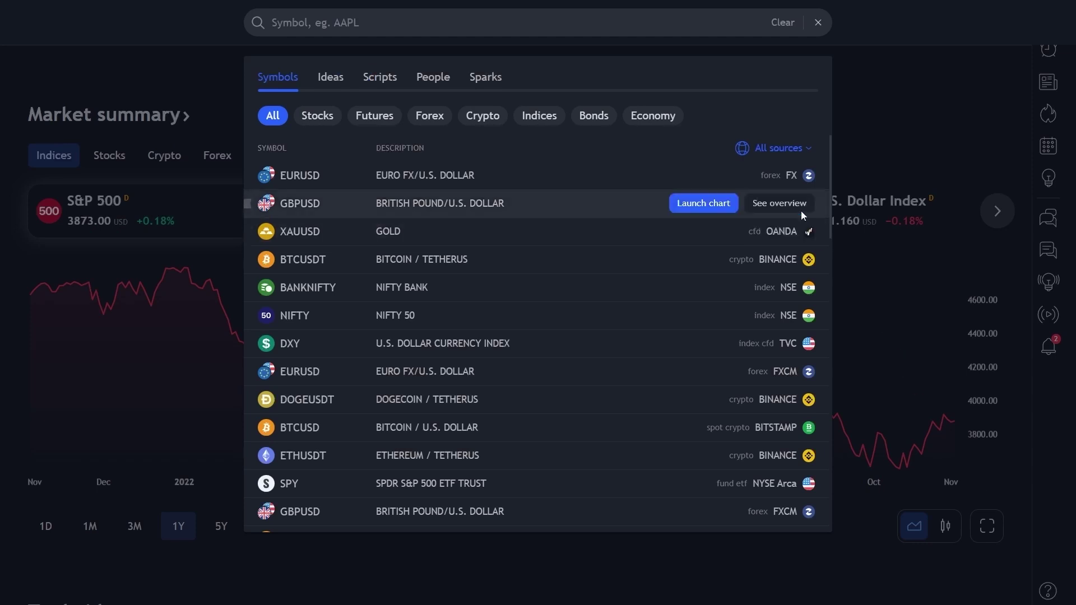
Open the EURUSD (Euro FX/U.S. Dollar) chart and set its timeframe to 5 minutes.
mouse_move(724, 172)
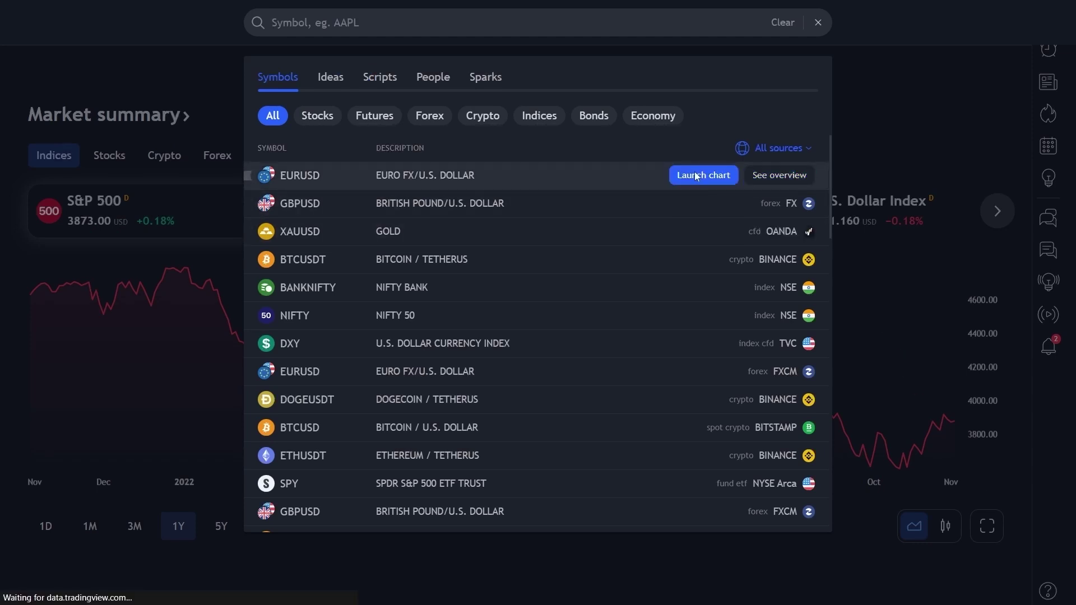
left_click(697, 176)
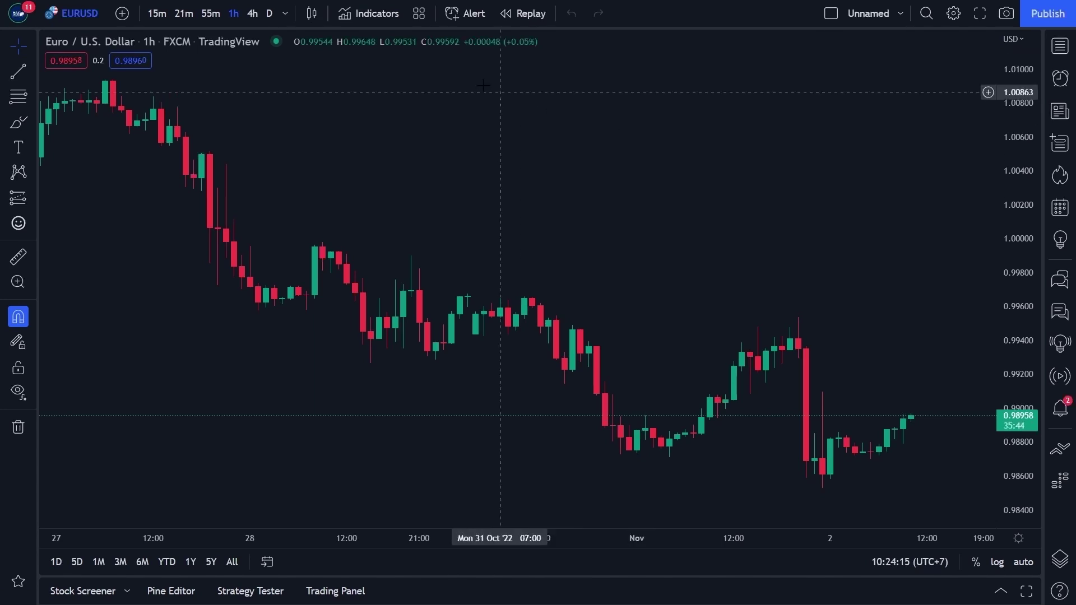
left_click(287, 15)
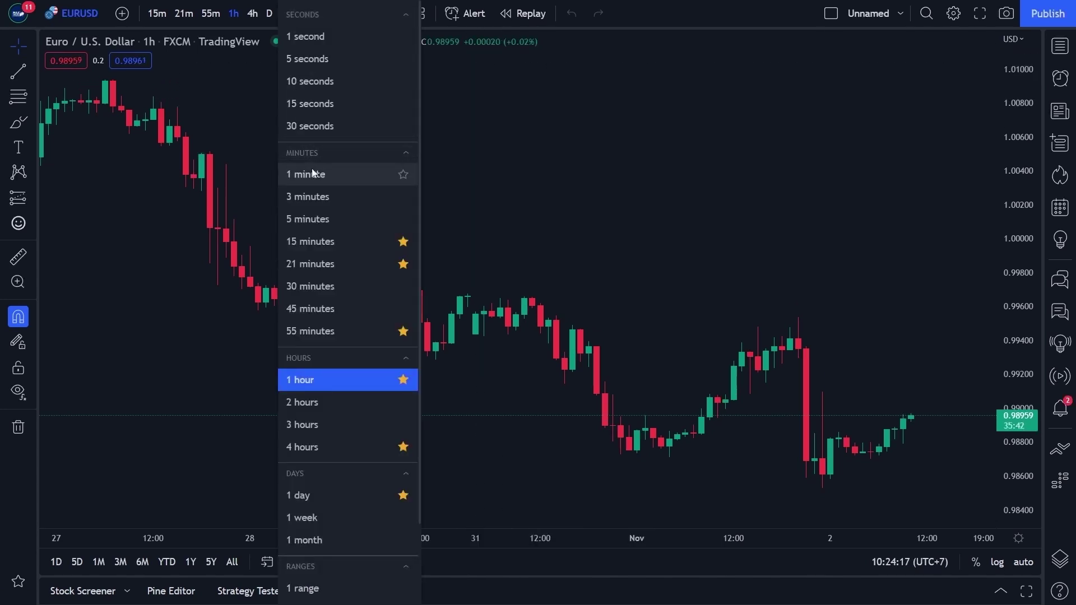
left_click(312, 218)
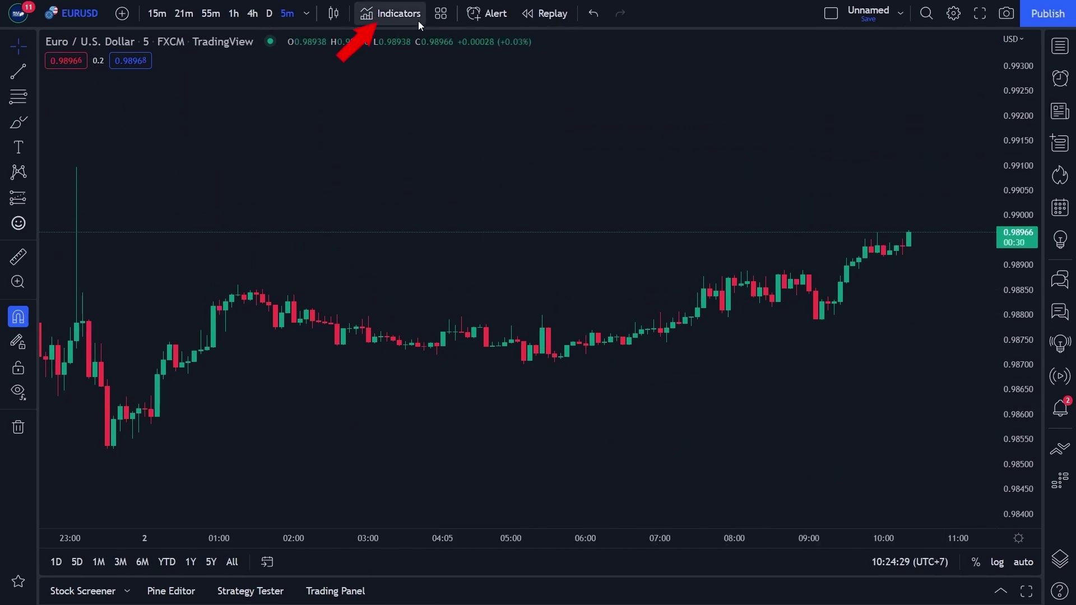
Search the indicators for "chandelier exit" and add the first listed Chandelier Exit community script to the chart.
left_click(391, 15)
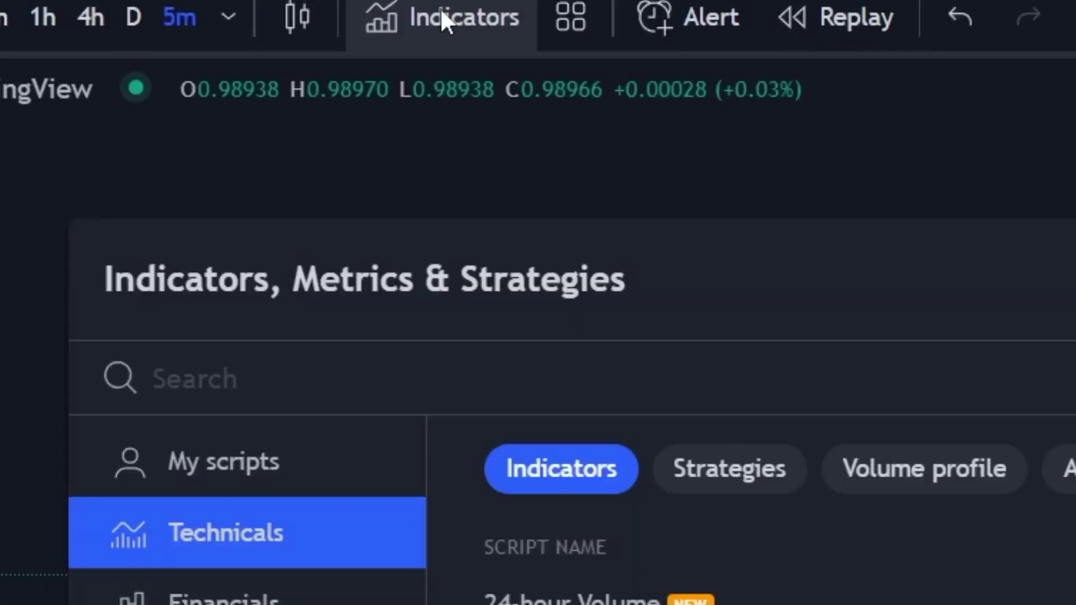
type("chandelier ")
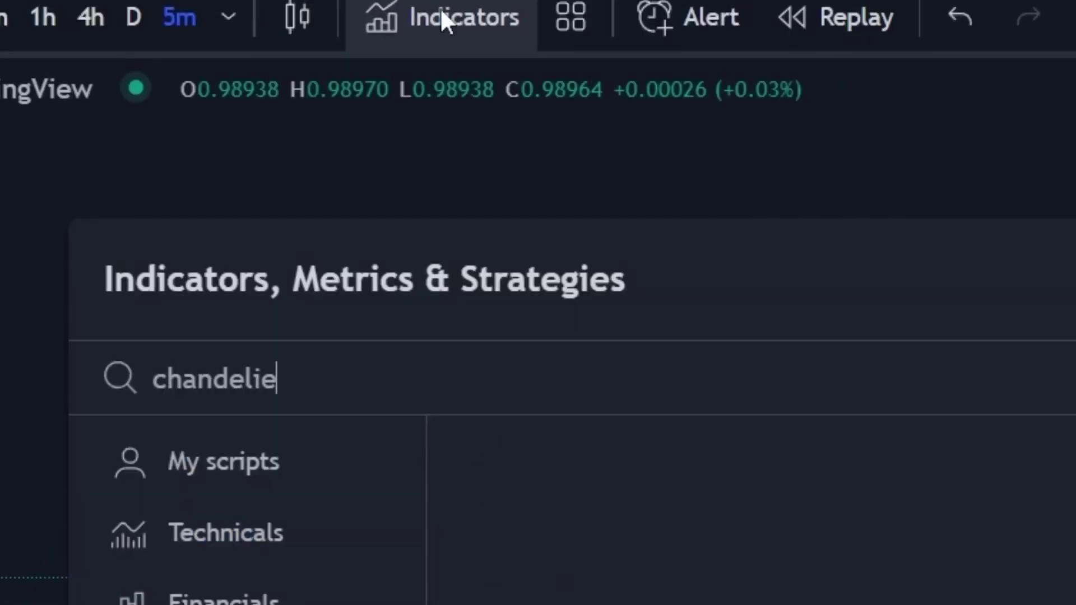
type("exit")
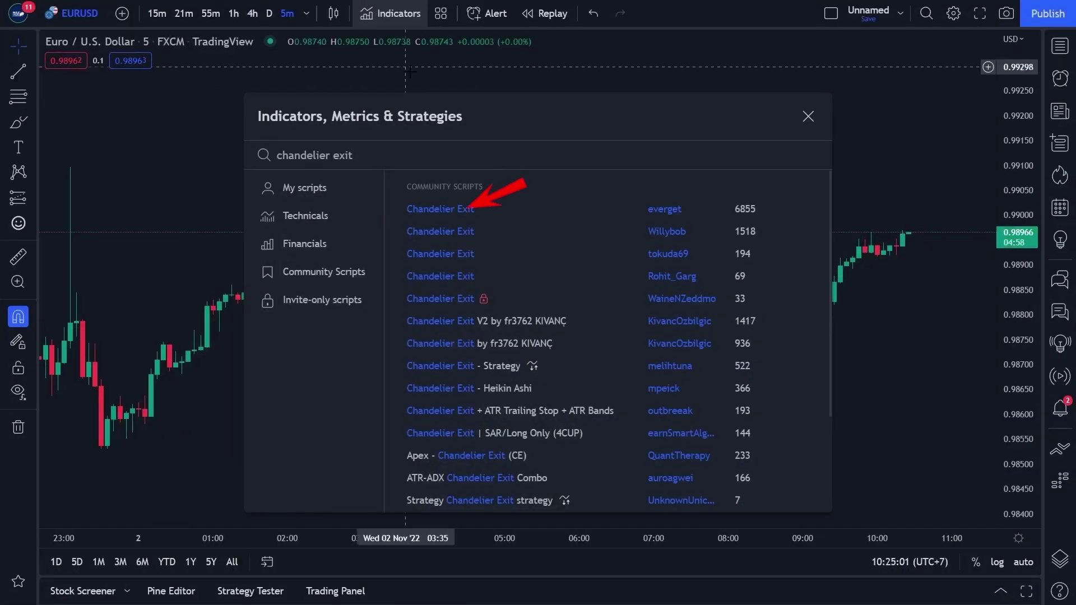
left_click(449, 207)
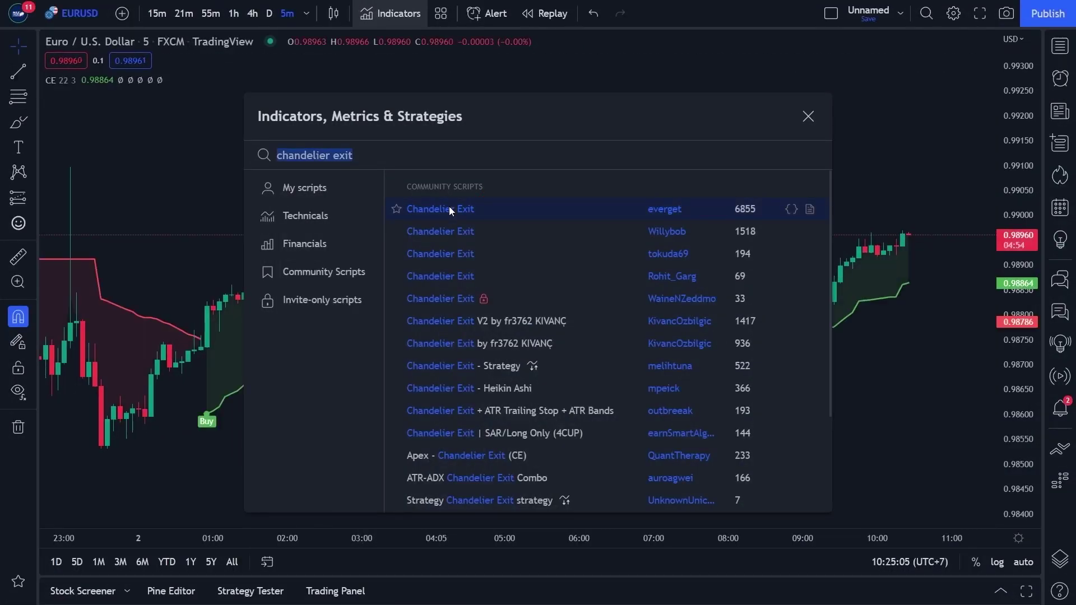
left_click(808, 116)
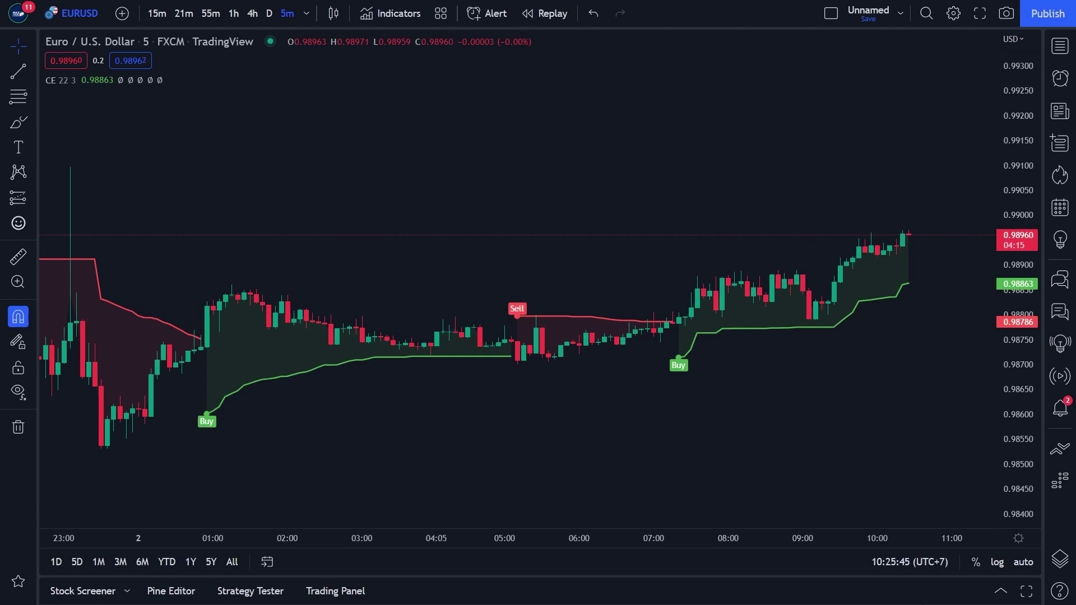
Search the indicators for "relative strength index" and add the technical Relative Strength Index to the chart.
left_click(412, 15)
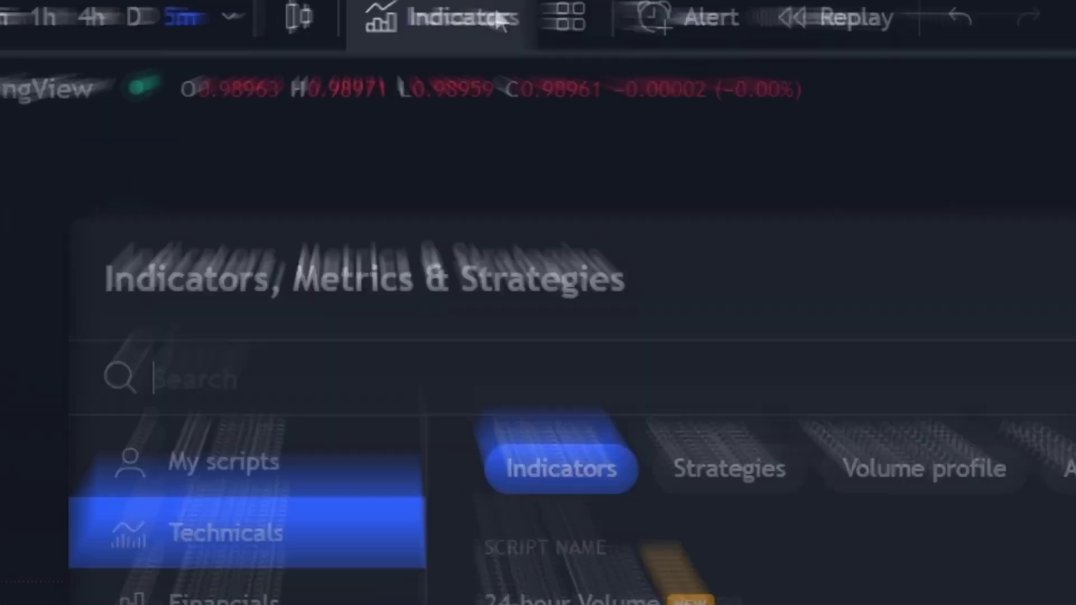
type("relative strength")
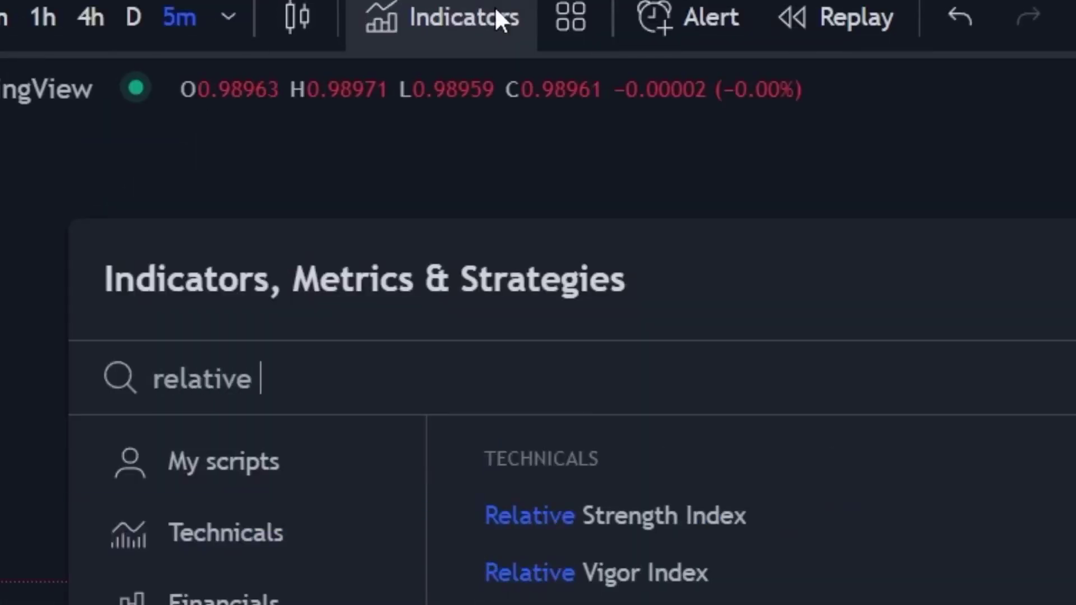
type(" index")
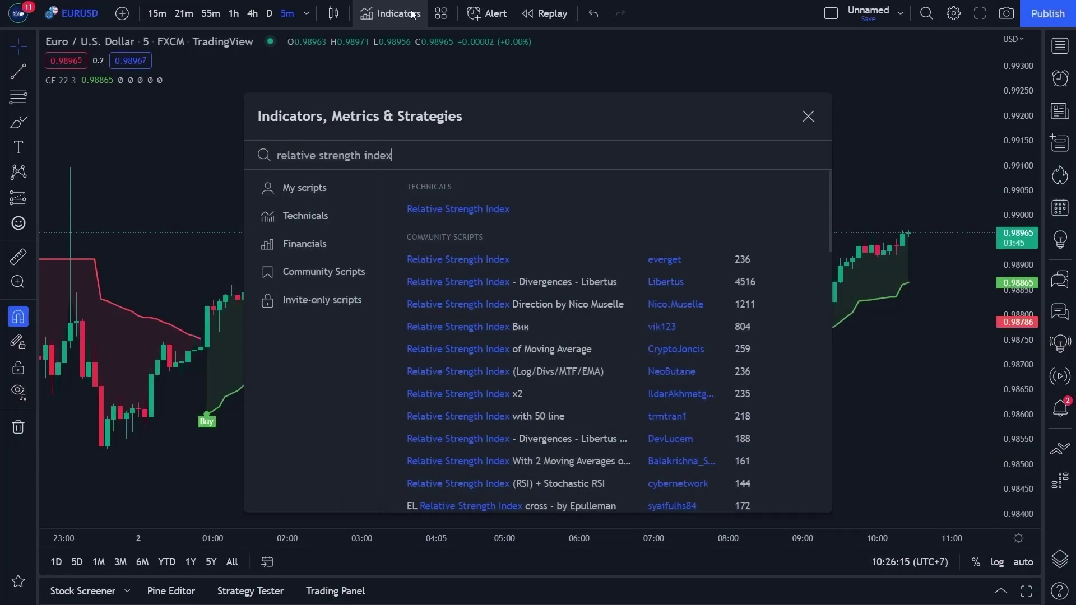
left_click(442, 207)
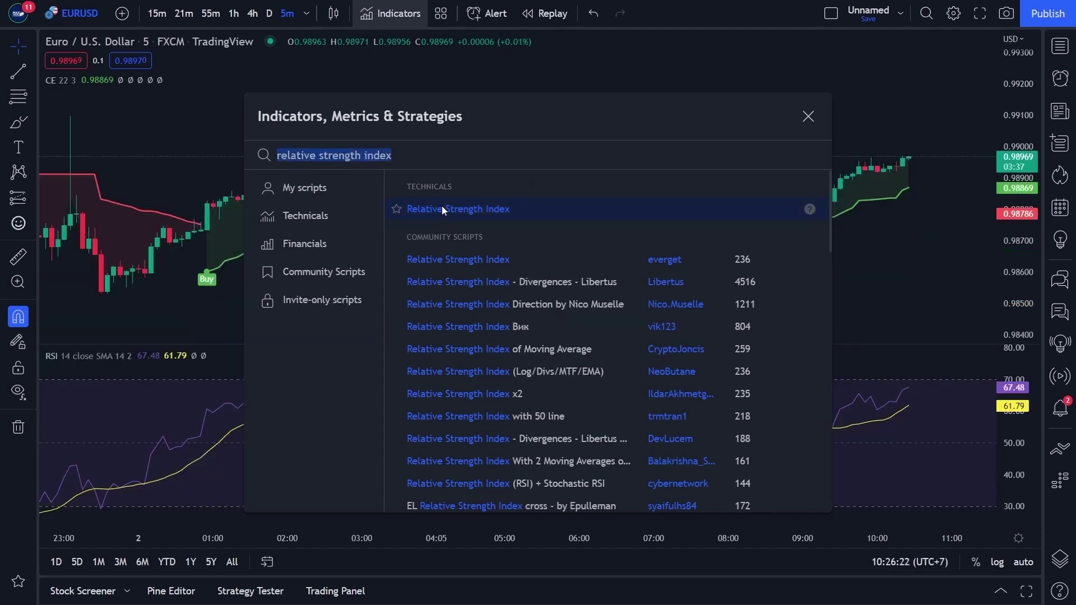
left_click(808, 116)
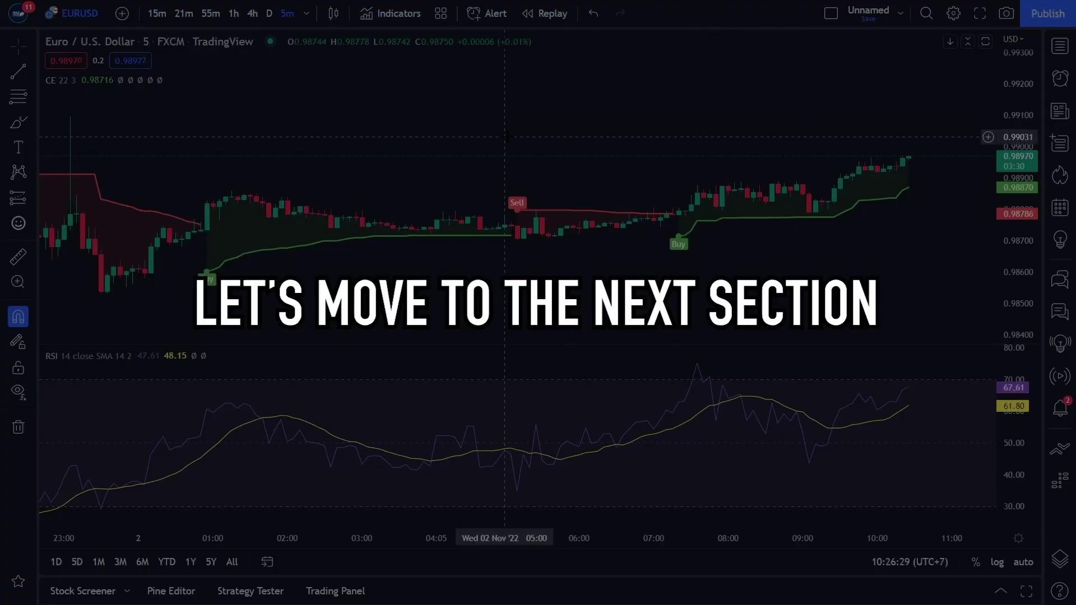
Lower the long position's stop loss to the recent swing low at 0.99342.
left_click_drag(493, 173, 814, 179)
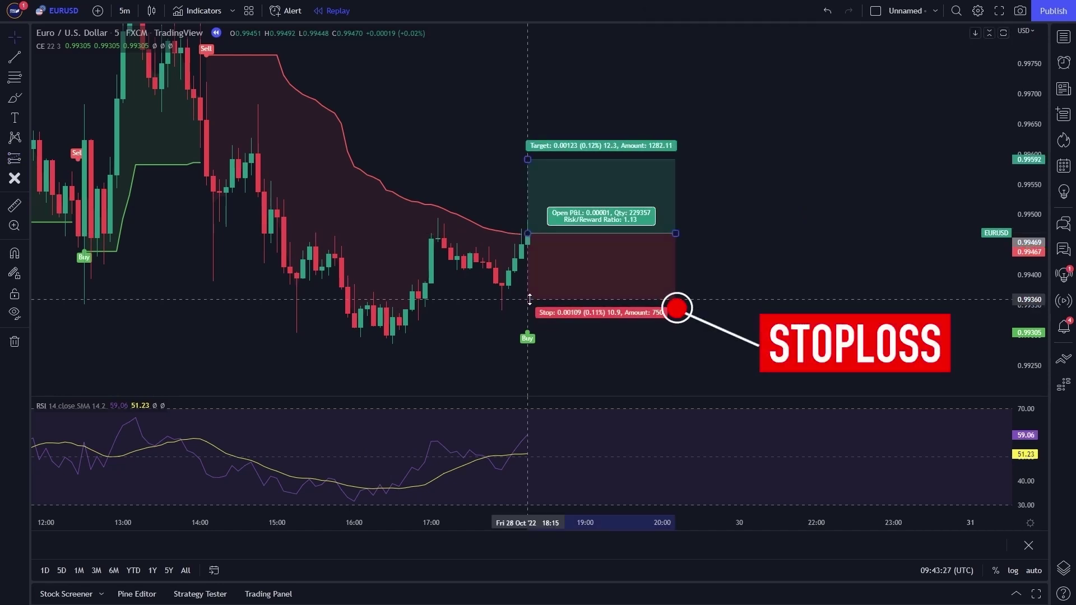
mouse_move(529, 305)
left_mouse_down()
mouse_move(530, 289)
mouse_move(531, 310)
left_mouse_up()
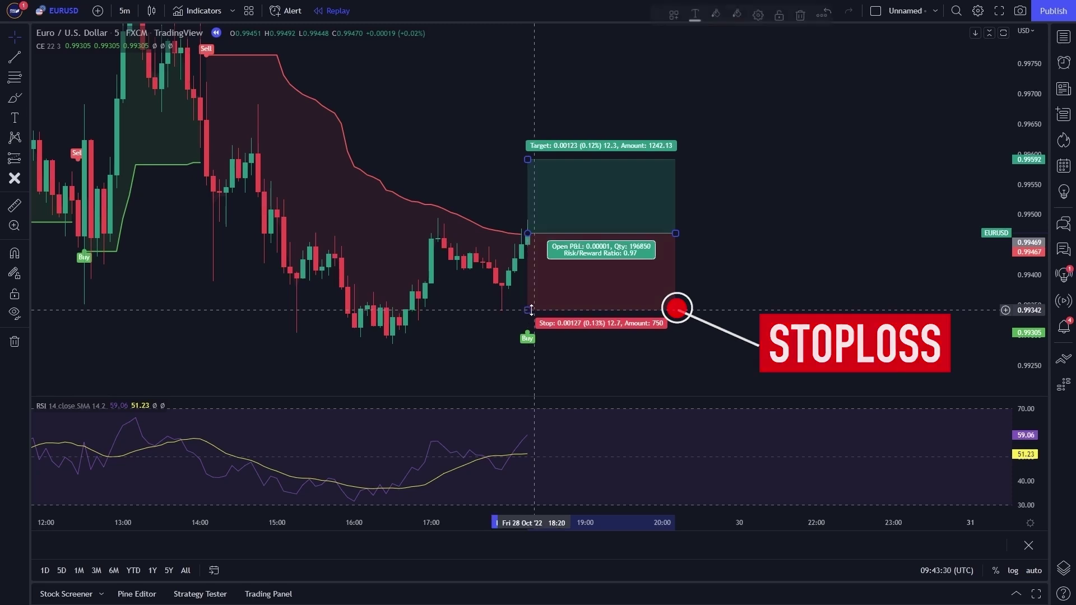
left_click(796, 388)
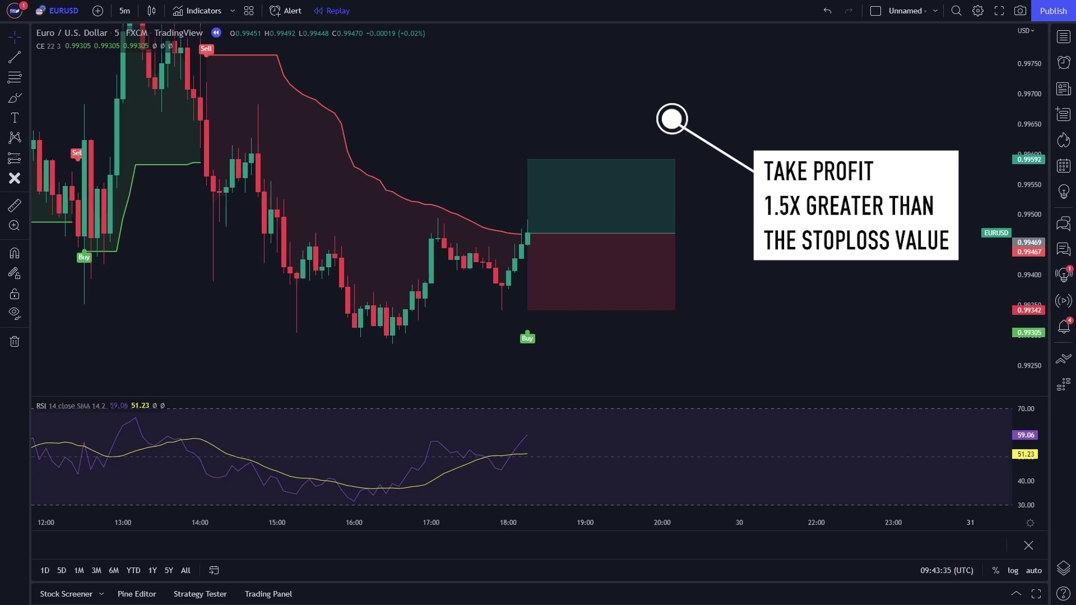
Raise the long position's take profit to 0.99660 for a 1.5 risk/reward ratio and shorten its box to the latest candle.
left_click(525, 163)
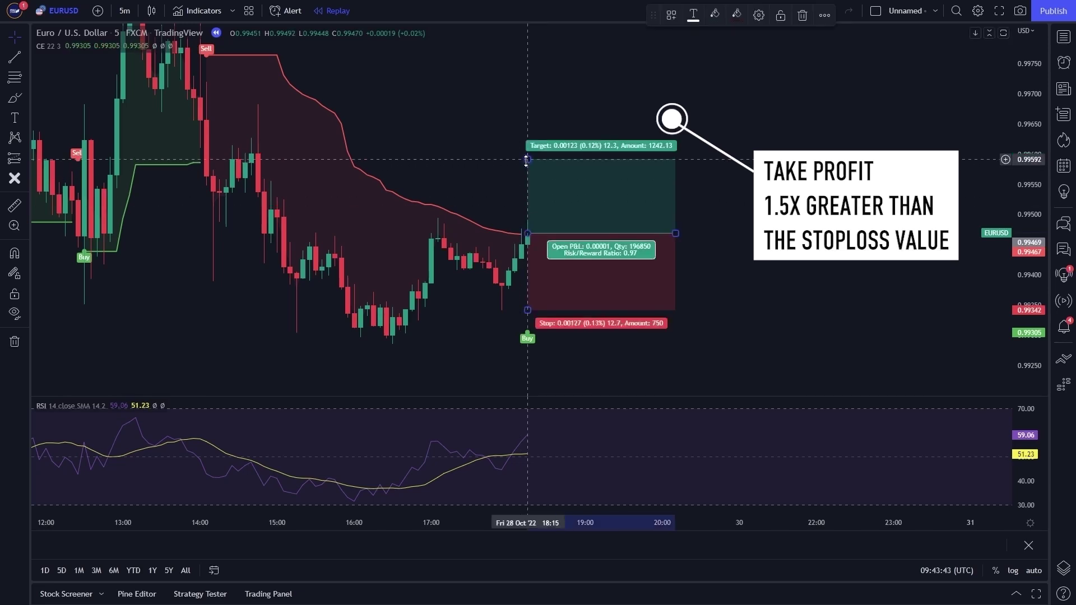
left_click_drag(527, 161, 528, 118)
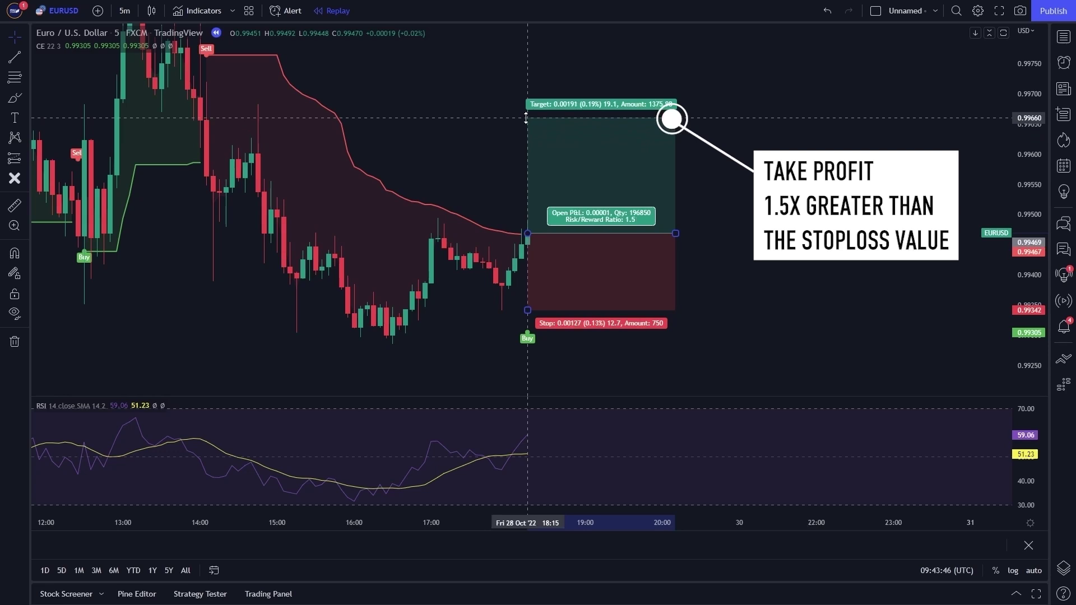
left_click(760, 296)
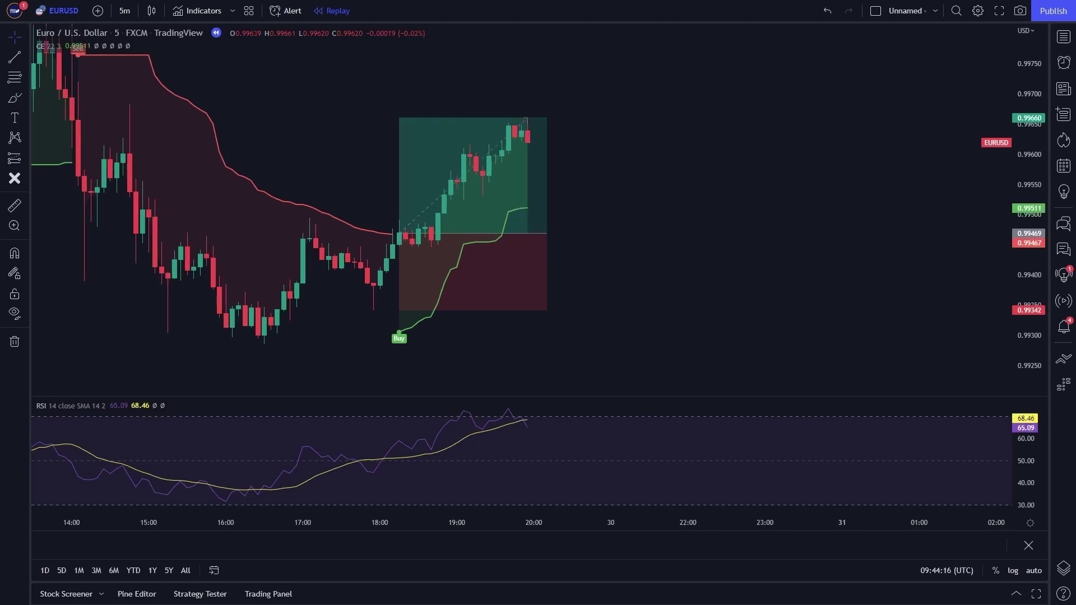
left_click_drag(540, 232, 521, 232)
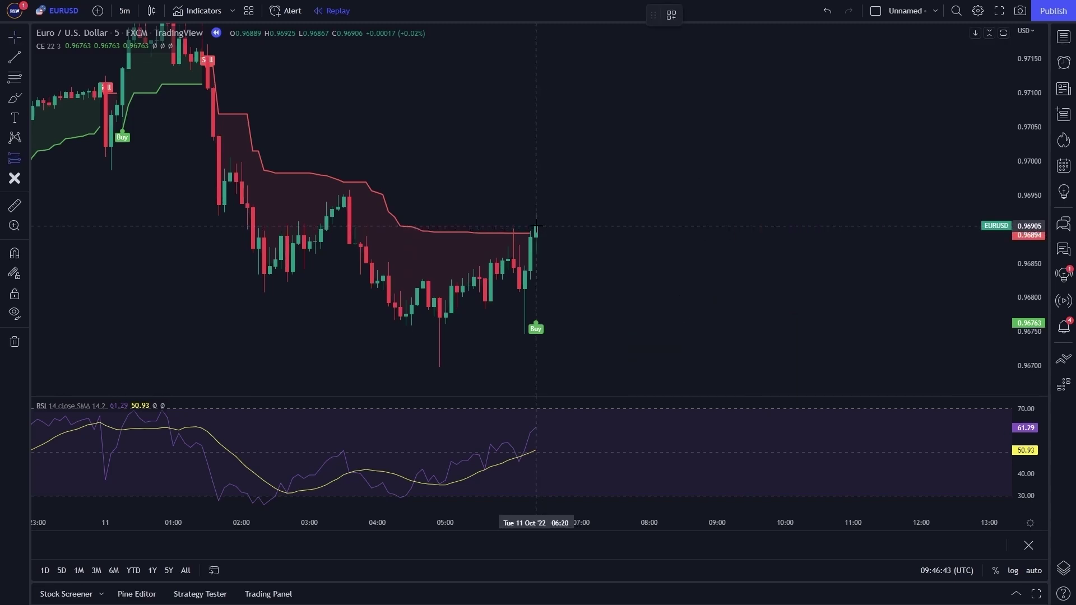
Place a long position at 0.96905 on the 11 Oct 06:20 buy-signal candle with its stop loss at 0.96747.
left_click(535, 226)
left_click(705, 337)
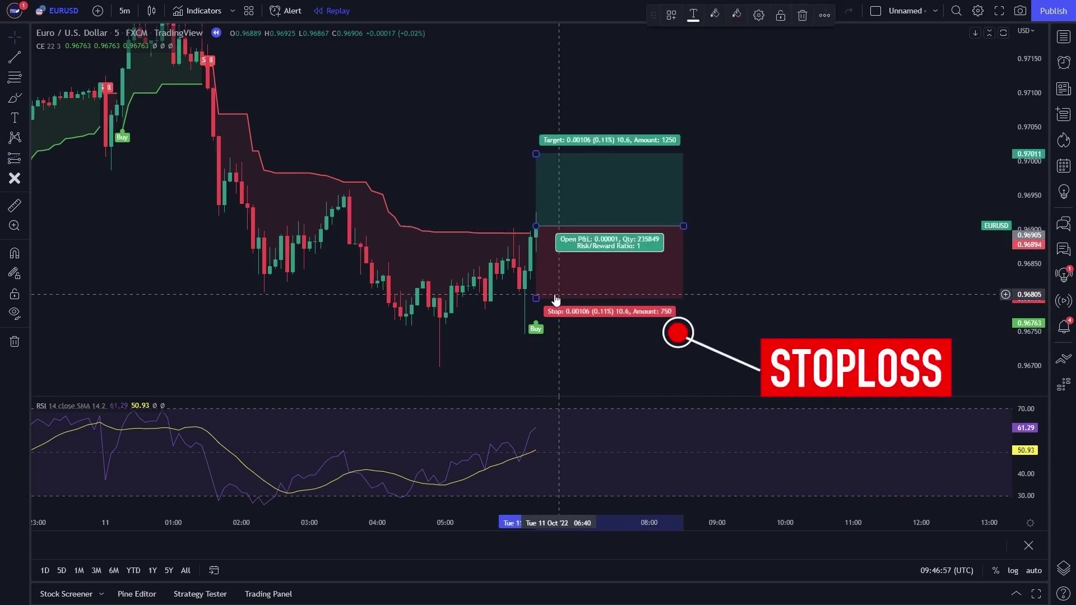
left_click_drag(536, 298, 541, 334)
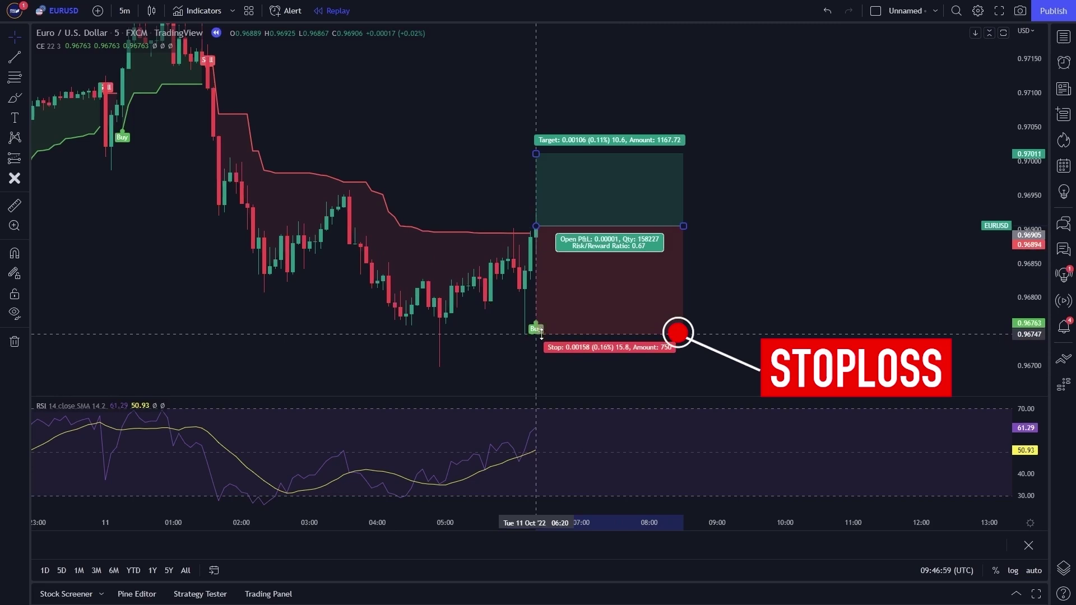
left_click(813, 380)
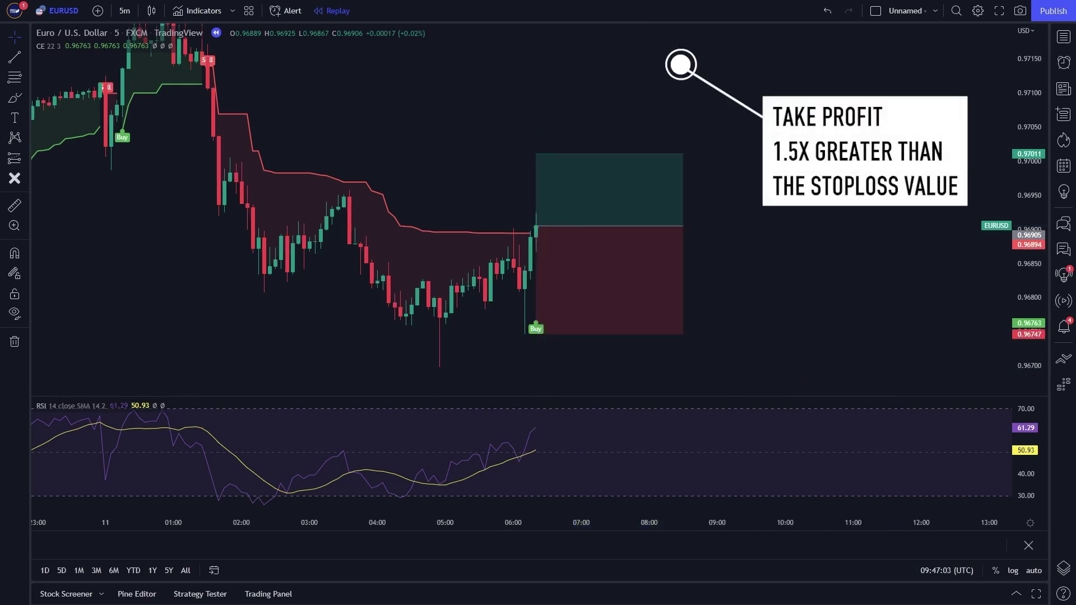
Raise the 0.96905 long position's take profit to 0.97142 for a 1.5 risk/reward ratio and end its box at the latest candle.
left_click(548, 179)
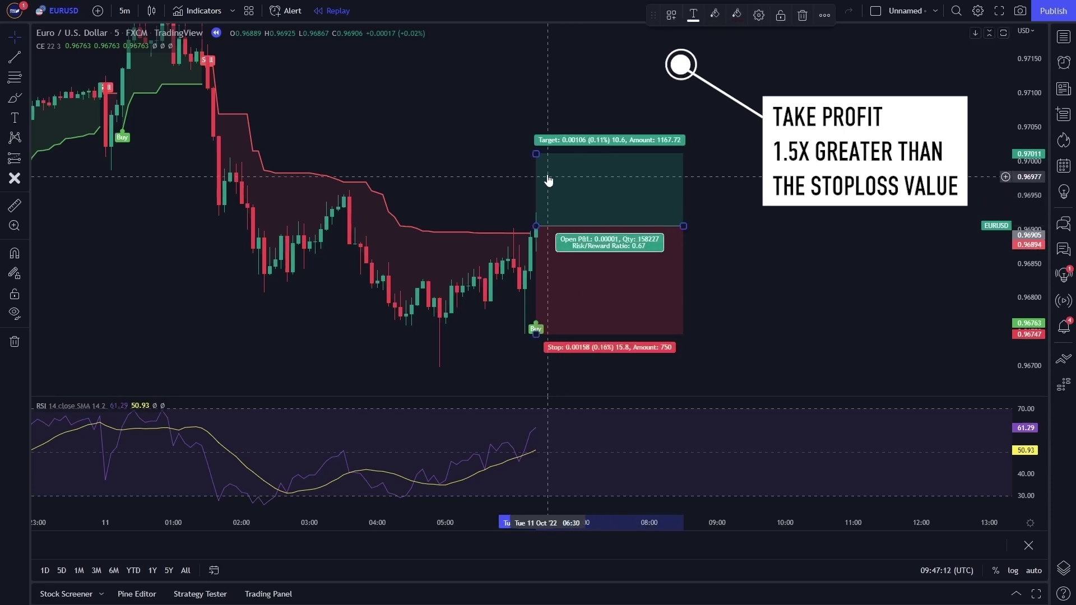
left_click_drag(537, 154, 542, 63)
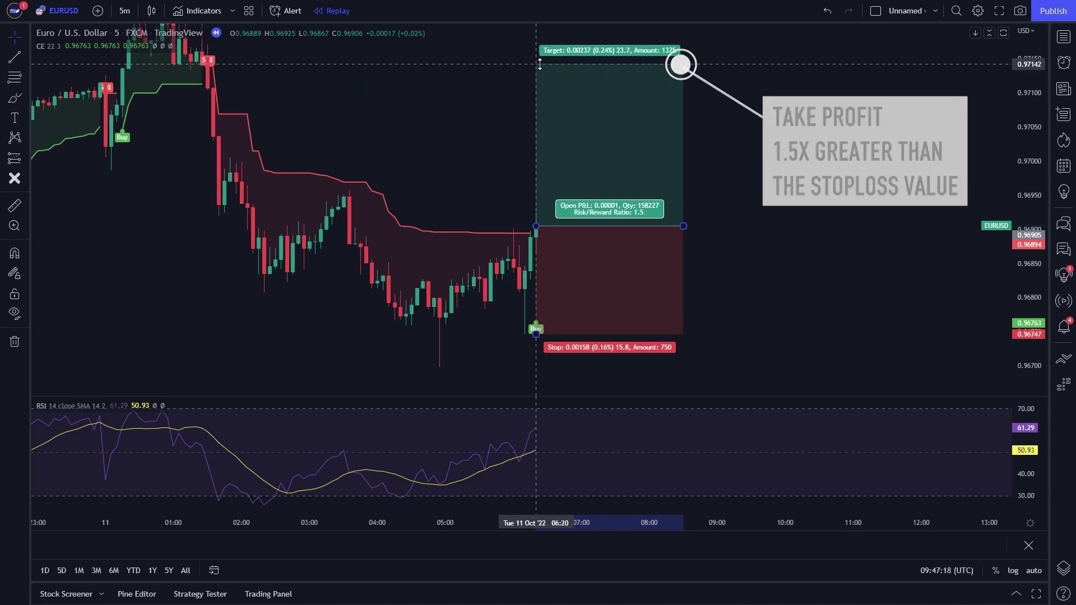
left_click(877, 348)
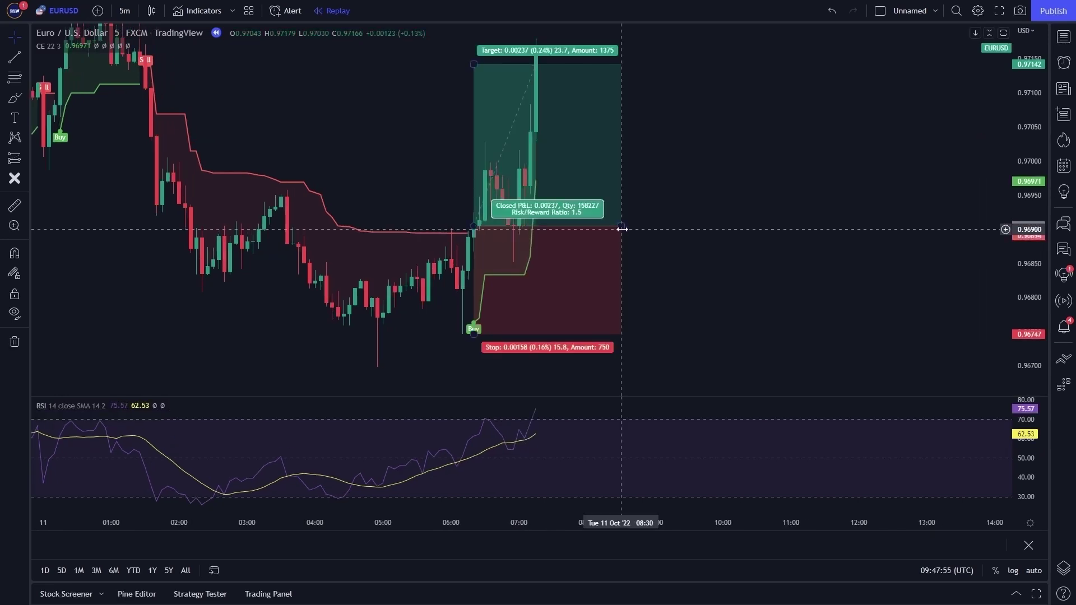
left_click_drag(622, 230, 536, 226)
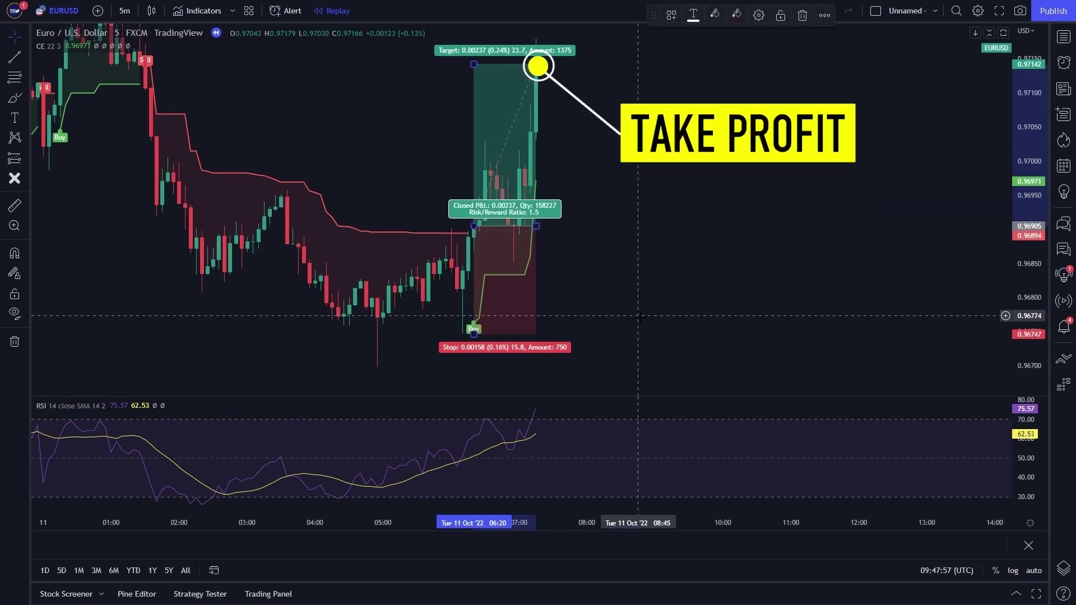
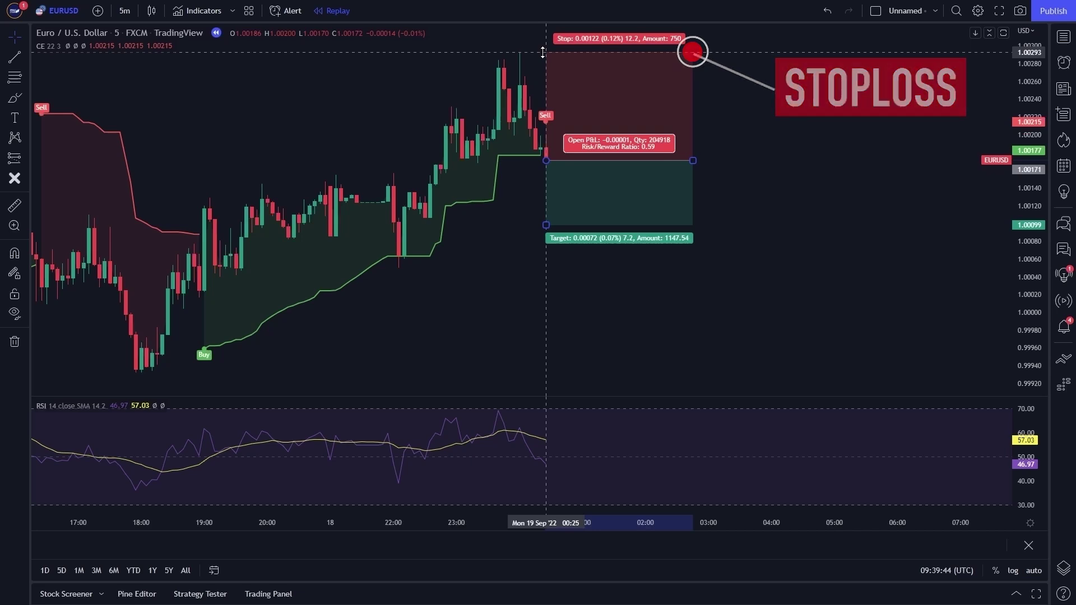
Lower the short position's take profit to 0.99988 so the risk/reward ratio is 1.5.
left_click(798, 168)
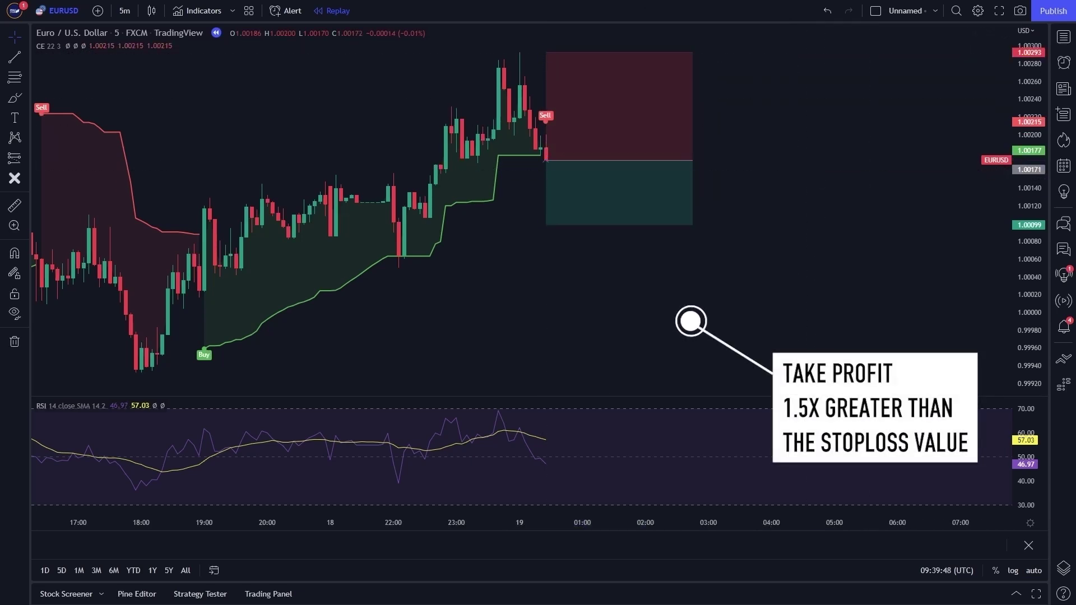
left_click(593, 218)
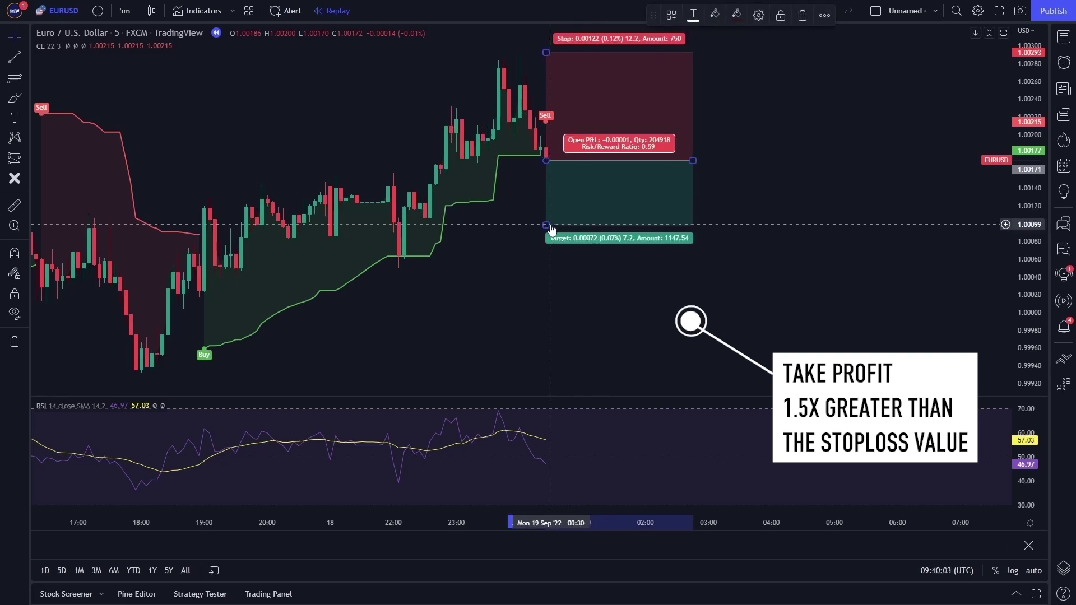
left_click_drag(548, 225, 560, 271)
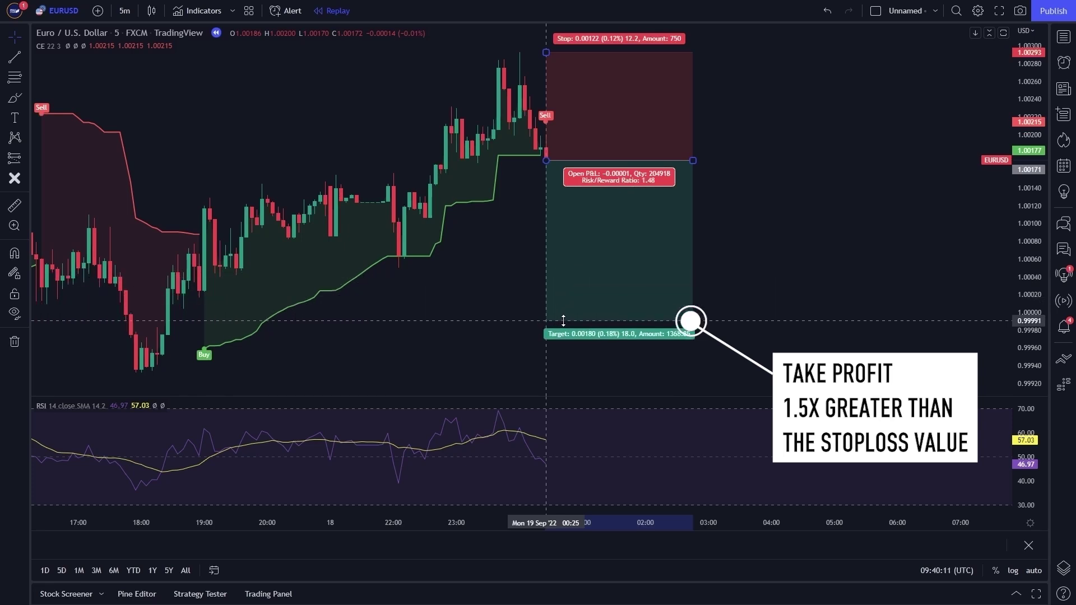
left_click_drag(563, 323, 563, 323)
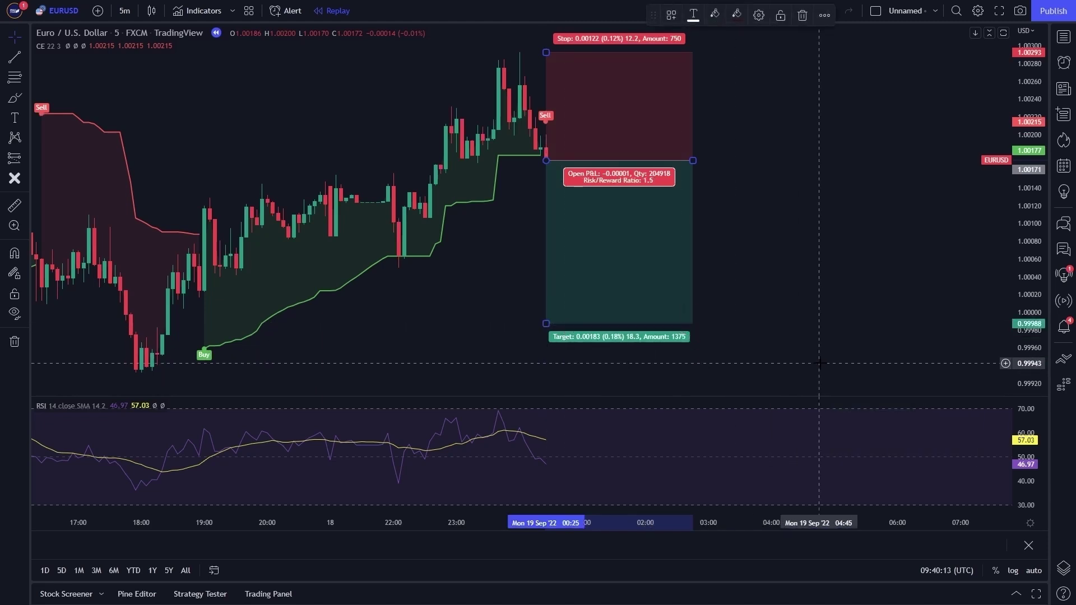
Shorten the 1.00171 short position's box so that it ends at the latest candle.
left_click(814, 357)
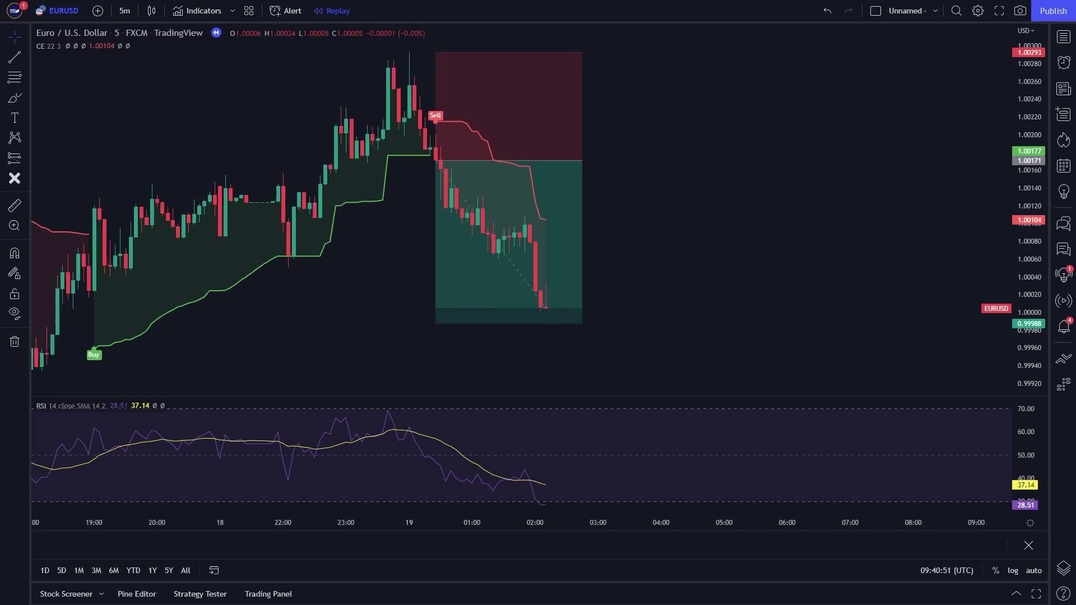
left_click_drag(578, 160, 548, 160)
left_click(630, 247)
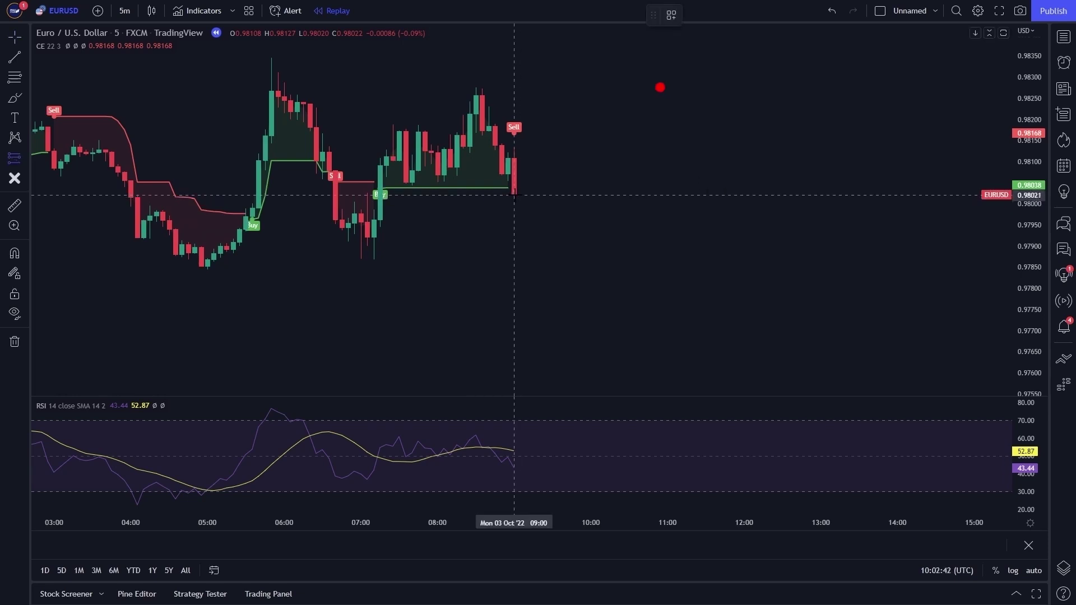
Place a short position at 0.98022 on the 3 Oct 09:00 sell-signal candle with its stop loss at 0.98276.
left_click(514, 195)
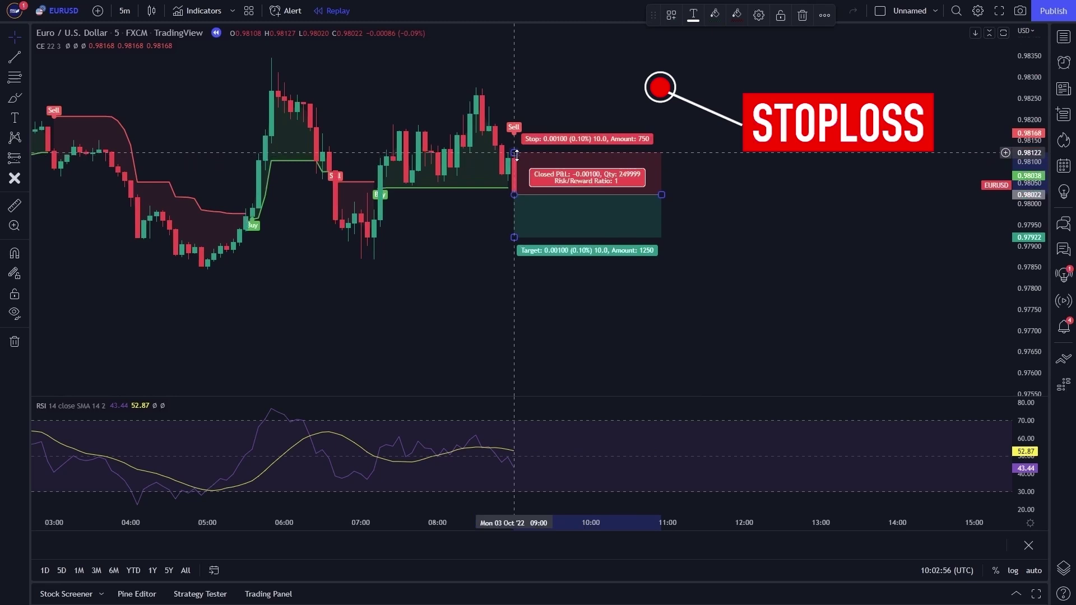
left_click_drag(516, 155, 514, 88)
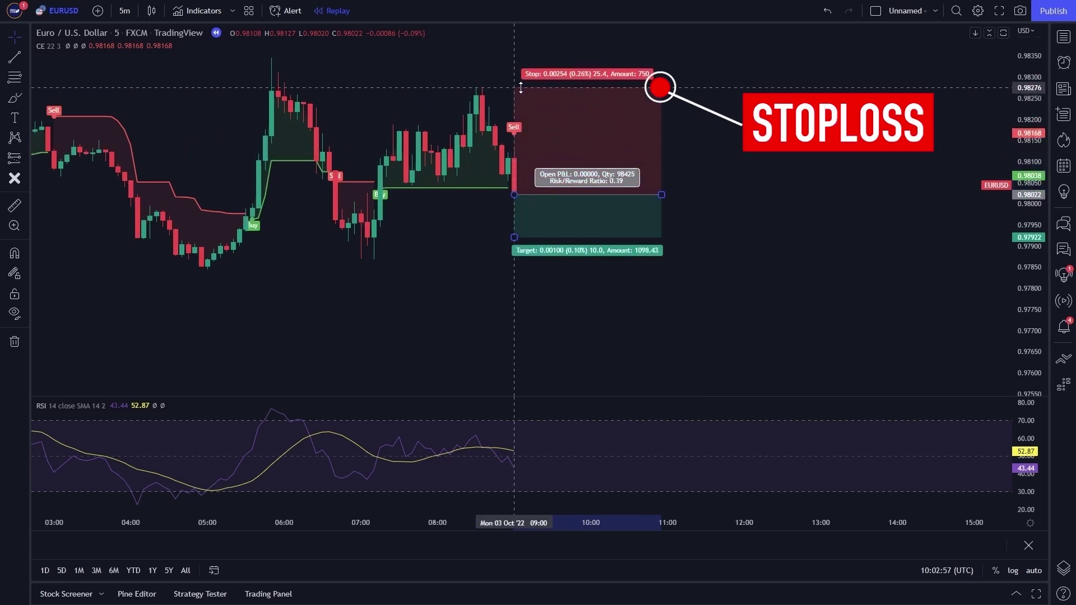
left_click(775, 210)
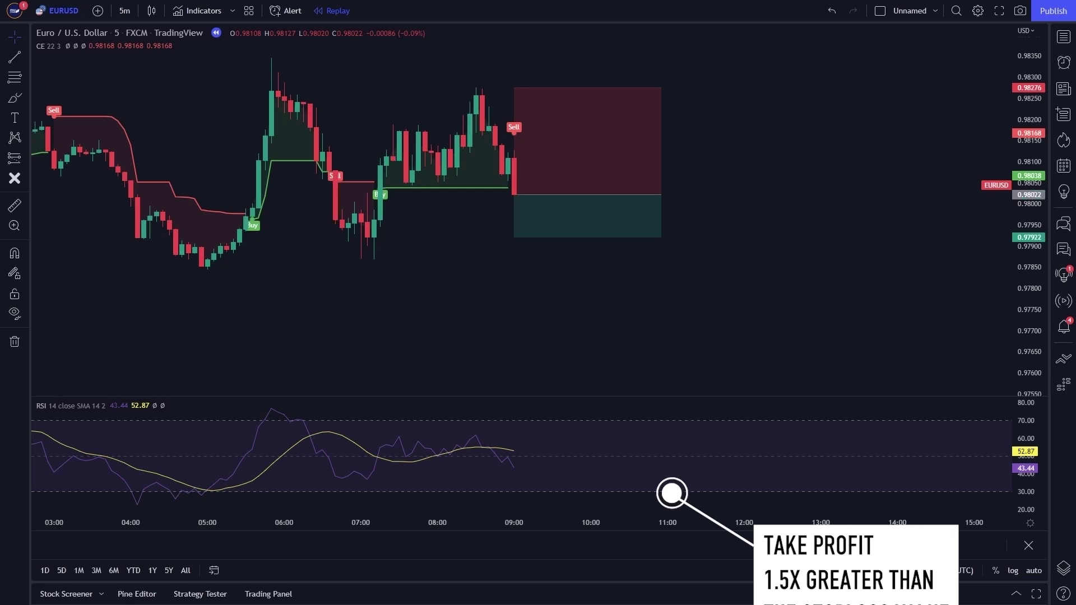
Lower the 0.98022 short position's take profit to 0.97642 for a 1.5 risk/reward ratio.
left_click(538, 239)
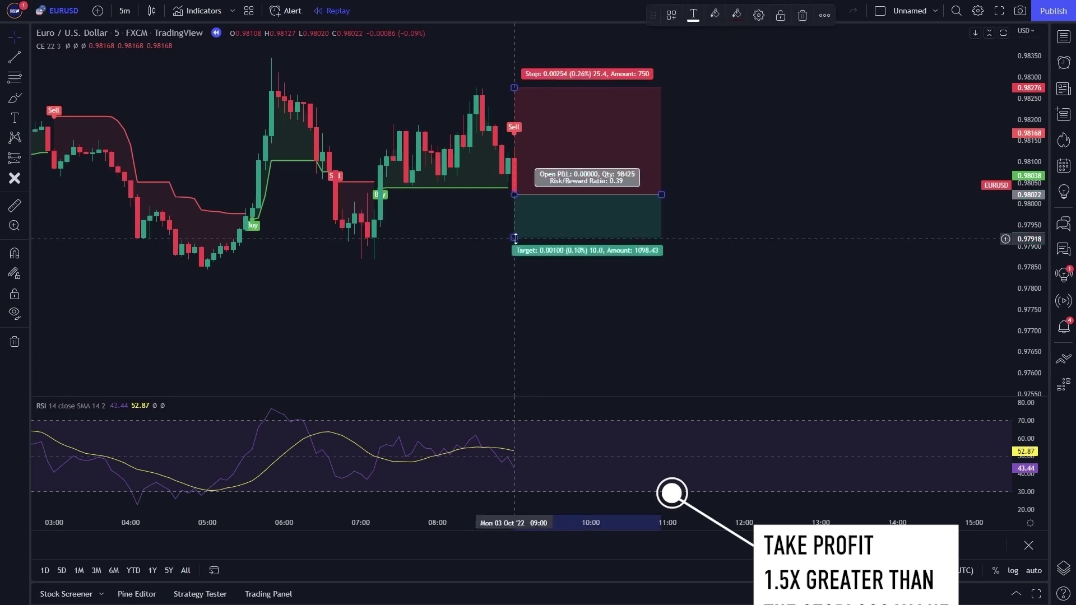
left_click_drag(515, 239, 533, 307)
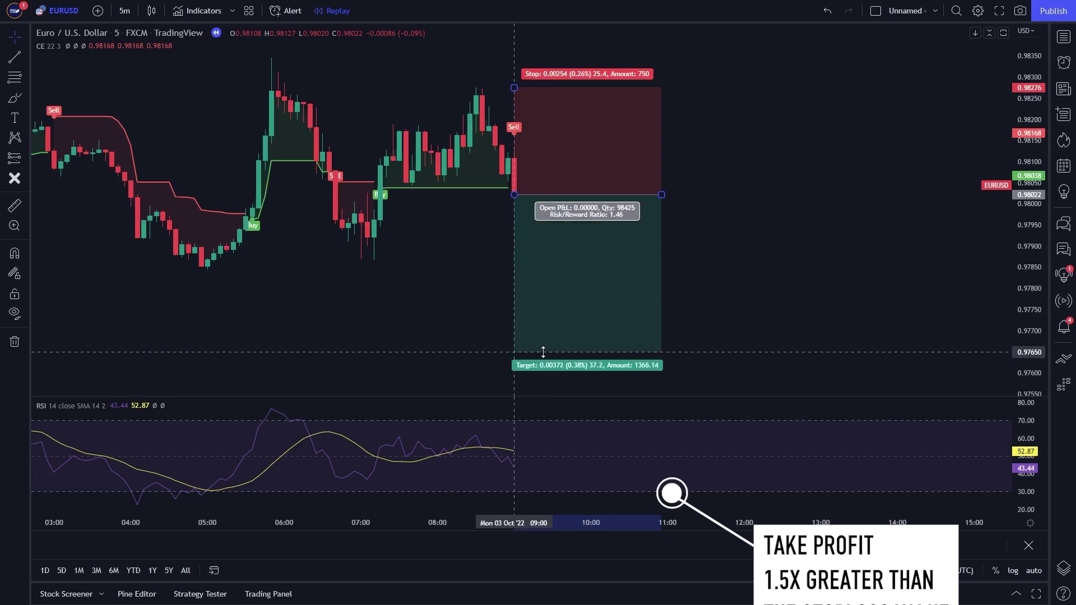
left_click_drag(543, 356, 544, 355)
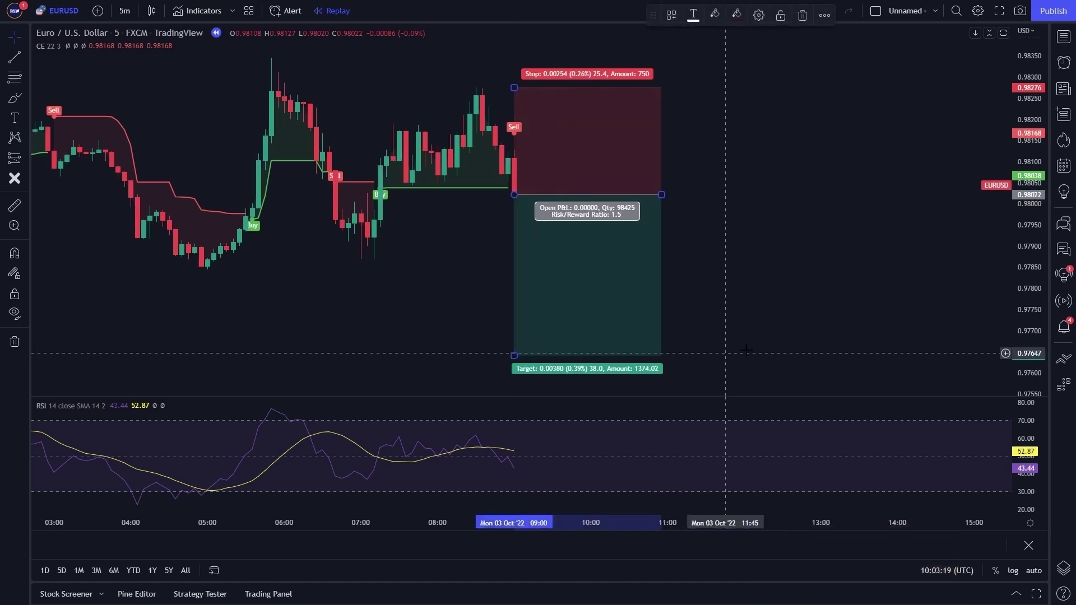
left_click(814, 342)
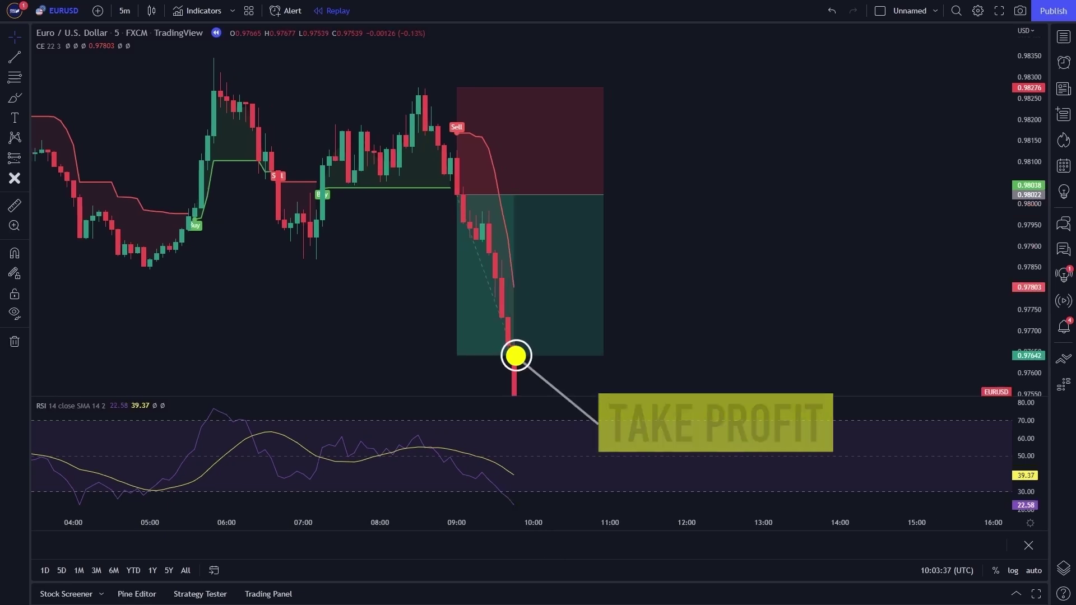
Shorten the 0.98022 short position's box so that it ends at the 3 Oct 09:45 candle.
left_click(603, 193)
left_click_drag(604, 194, 517, 186)
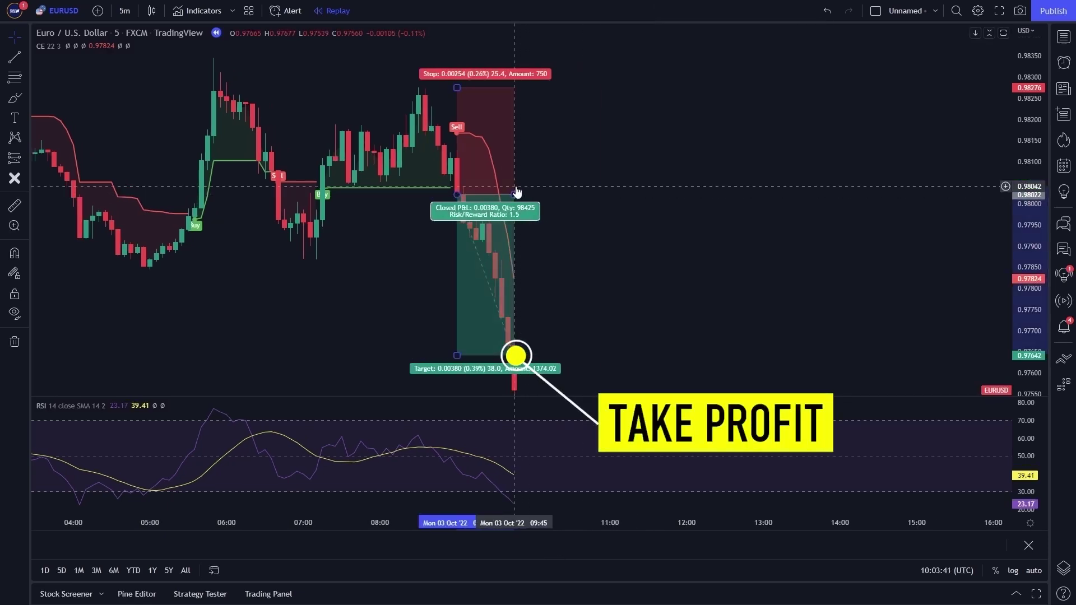
left_click(617, 259)
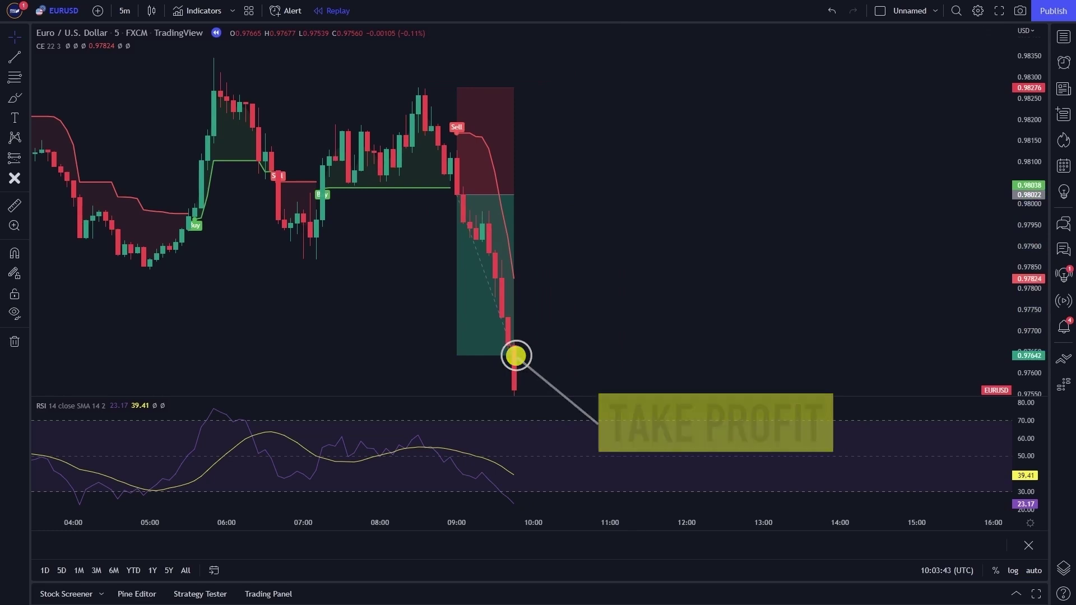